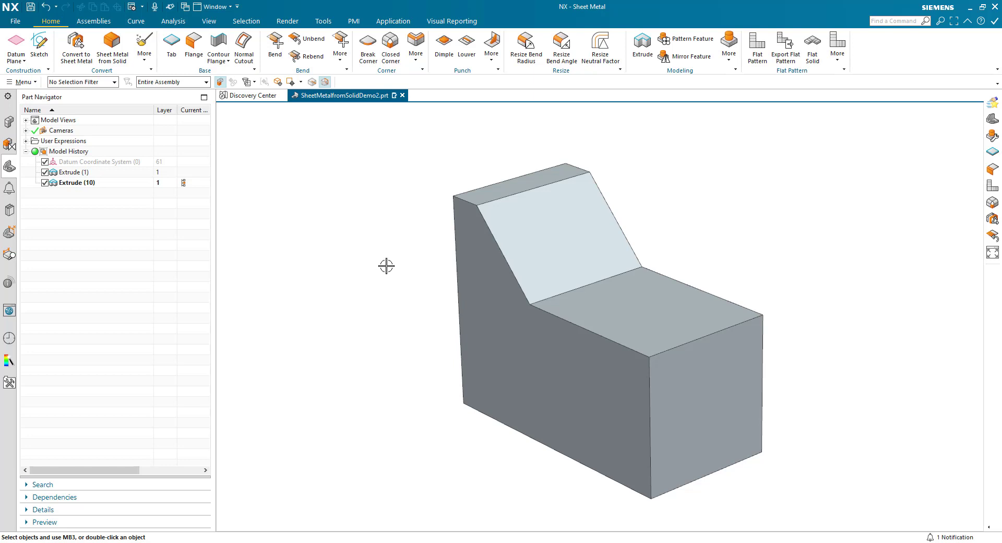
Step: Start Sheet Metal from Solid with reset settings and pick the front end face and adjoining lower top face as web faces
{"action": "scroll", "coordinate": [386, 266], "scroll_direction": "up", "scroll_amount": 3}
{"action": "mouse_move", "coordinate": [386, 266]}
{"action": "middle_mouse_down"}
{"action": "mouse_move", "coordinate": [403, 331]}
{"action": "mouse_move", "coordinate": [396, 360]}
{"action": "mouse_move", "coordinate": [401, 348]}
{"action": "middle_mouse_up"}
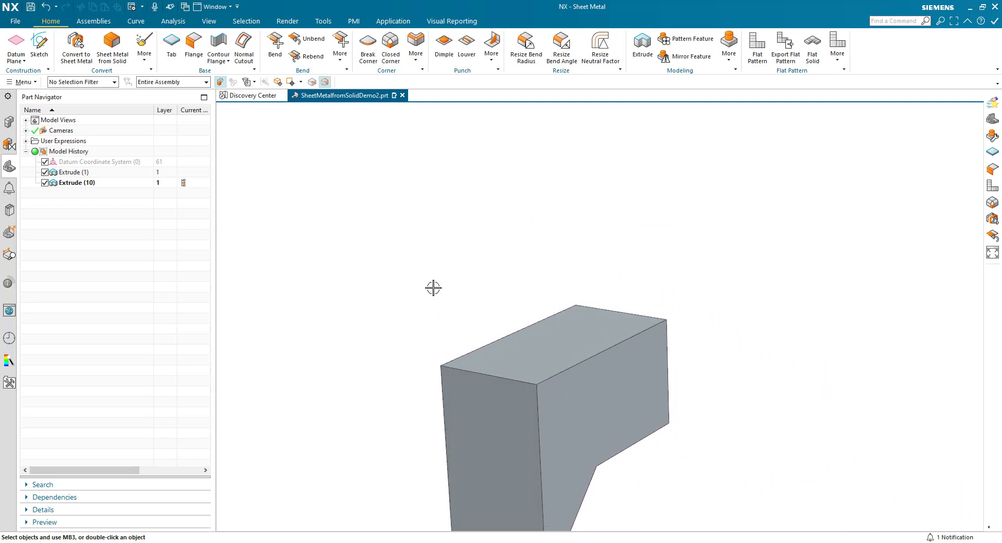
{"action": "middle_click_drag", "start_coordinate": [434, 285], "coordinate": [356, 303]}
{"action": "scroll", "coordinate": [356, 303], "scroll_direction": "up", "scroll_amount": 2}
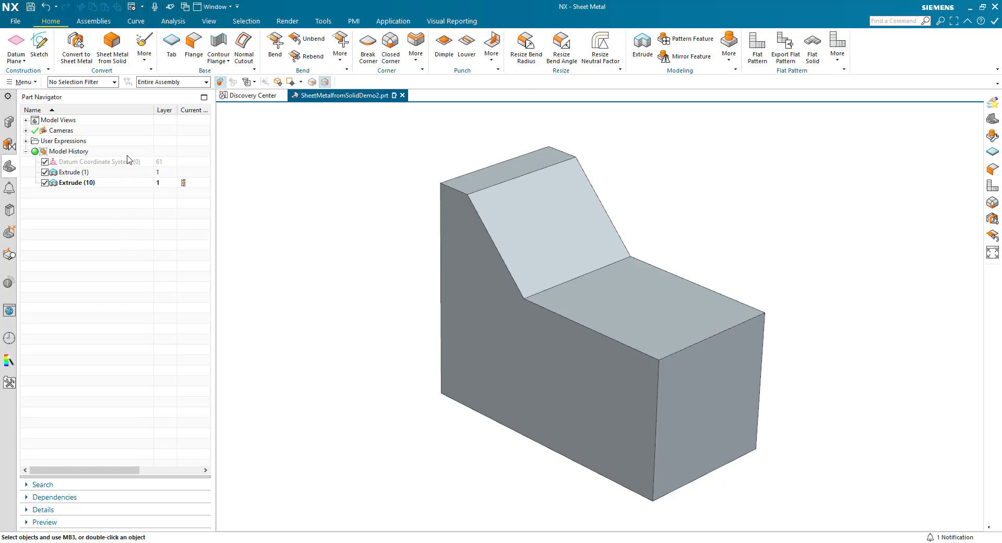
{"action": "left_click", "coordinate": [112, 48]}
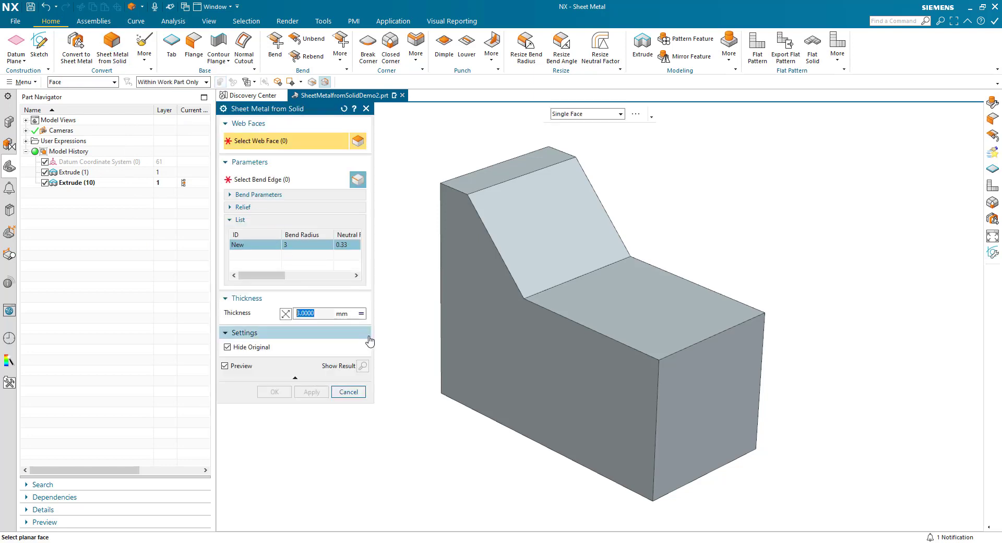
{"action": "middle_click_drag", "start_coordinate": [425, 431], "coordinate": [447, 444]}
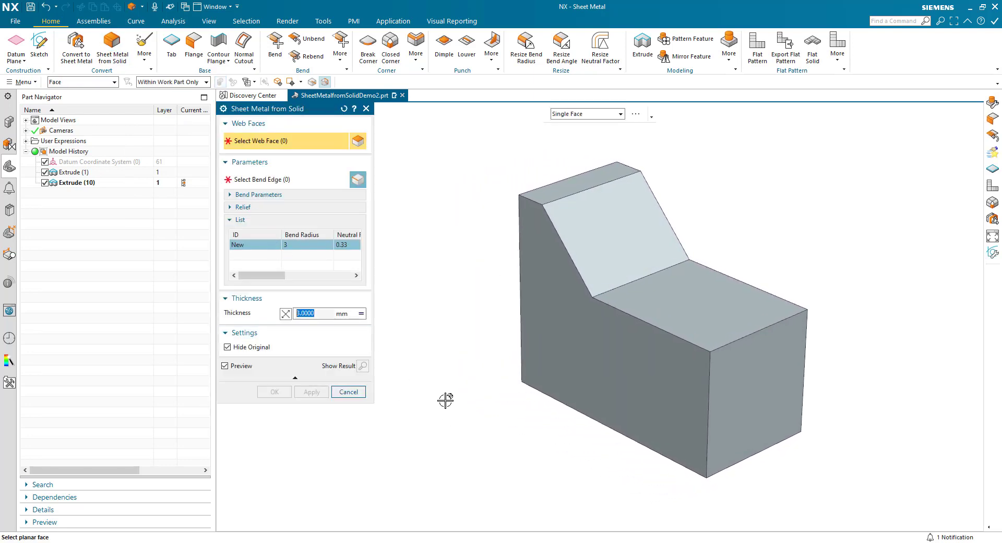
{"action": "left_click", "coordinate": [343, 109]}
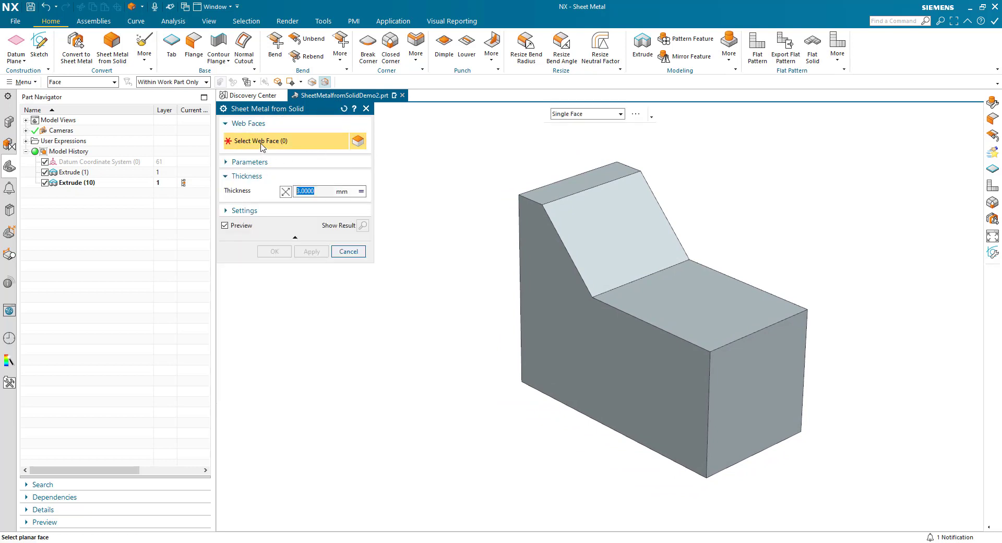
{"action": "left_click", "coordinate": [755, 397]}
{"action": "left_click", "coordinate": [678, 307]}
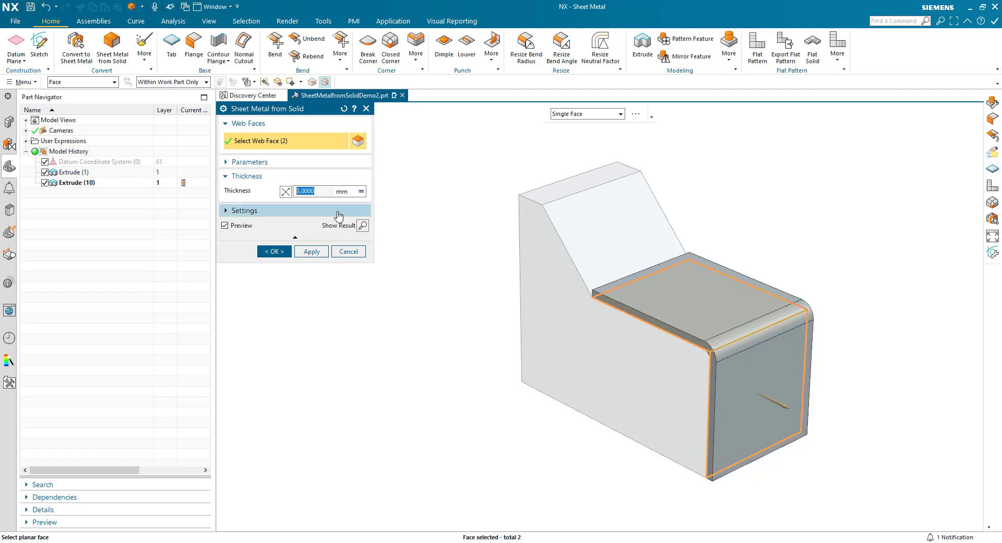
Step: Add the sloped face, narrow upper top face and rear face as web faces, keeping the thickness outside the solid
{"action": "left_click", "coordinate": [285, 192]}
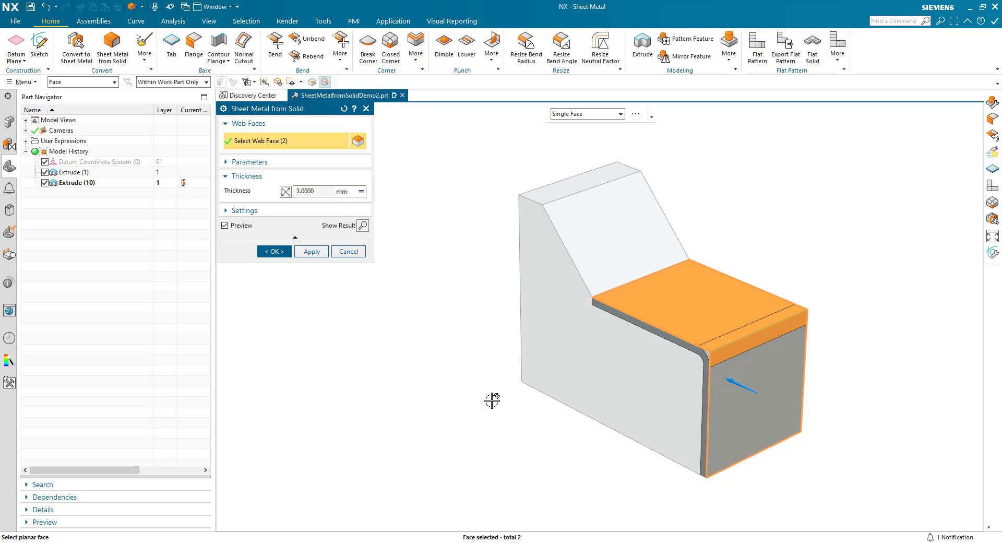
{"action": "left_click", "coordinate": [286, 191]}
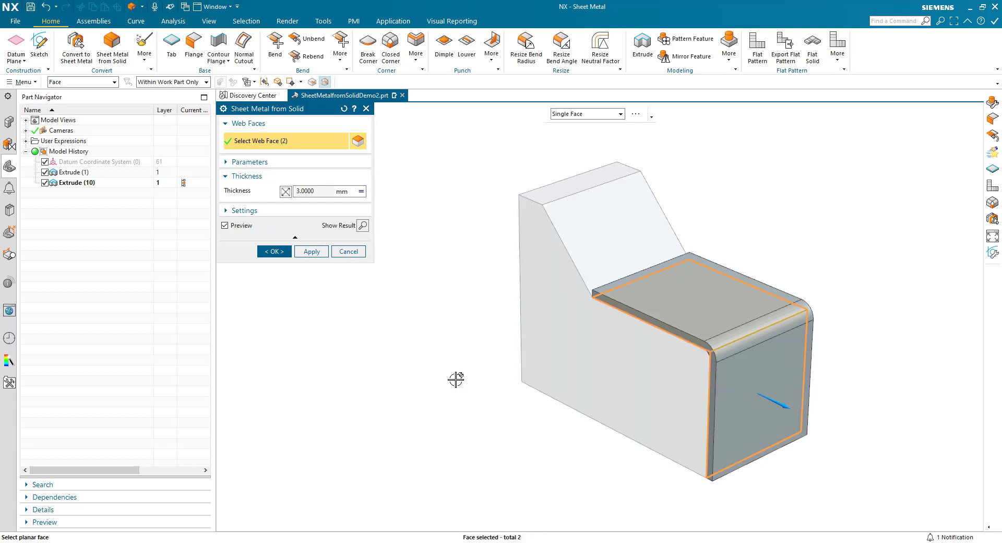
{"action": "left_click", "coordinate": [582, 214]}
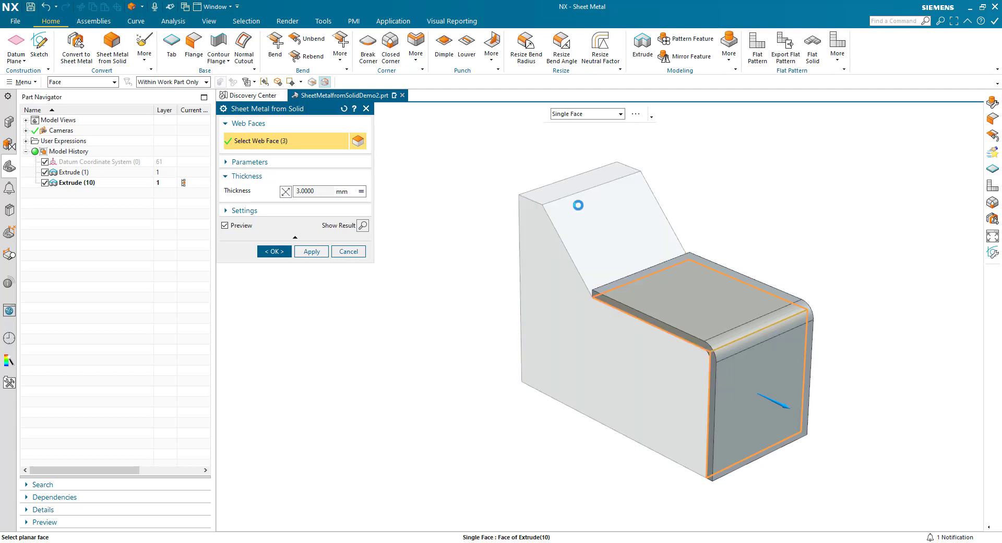
{"action": "left_click", "coordinate": [574, 183]}
{"action": "middle_click_drag", "start_coordinate": [494, 275], "coordinate": [558, 337]}
{"action": "left_click", "coordinate": [558, 337]}
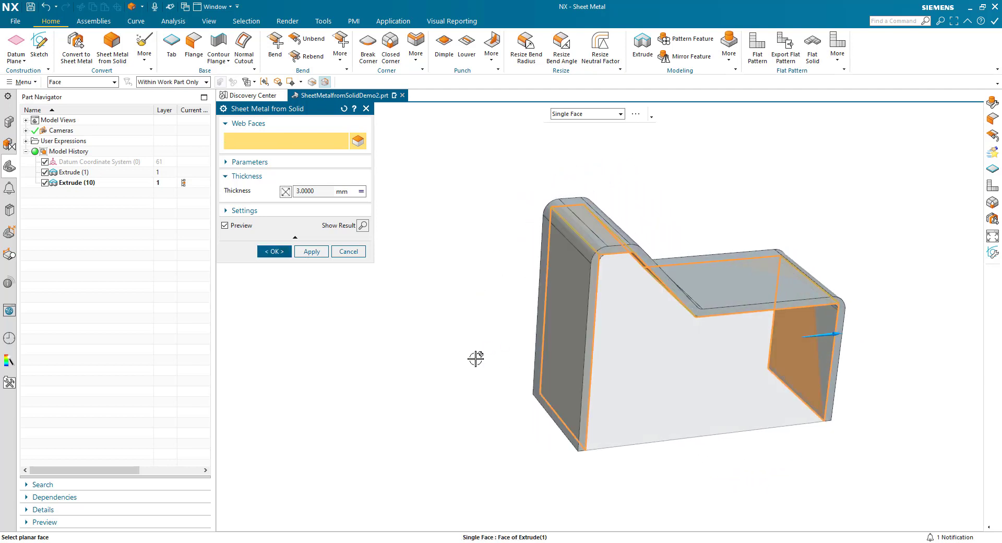
{"action": "middle_click_drag", "start_coordinate": [476, 359], "coordinate": [434, 342]}
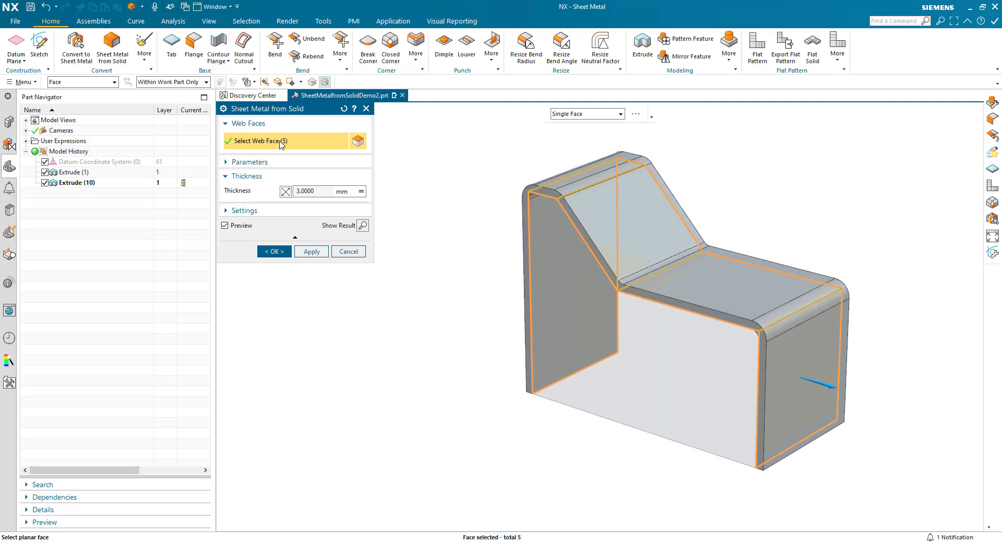
Step: Add the first large side face as a web face, using its vertical rear edge as the bend edge
{"action": "left_click", "coordinate": [259, 163]}
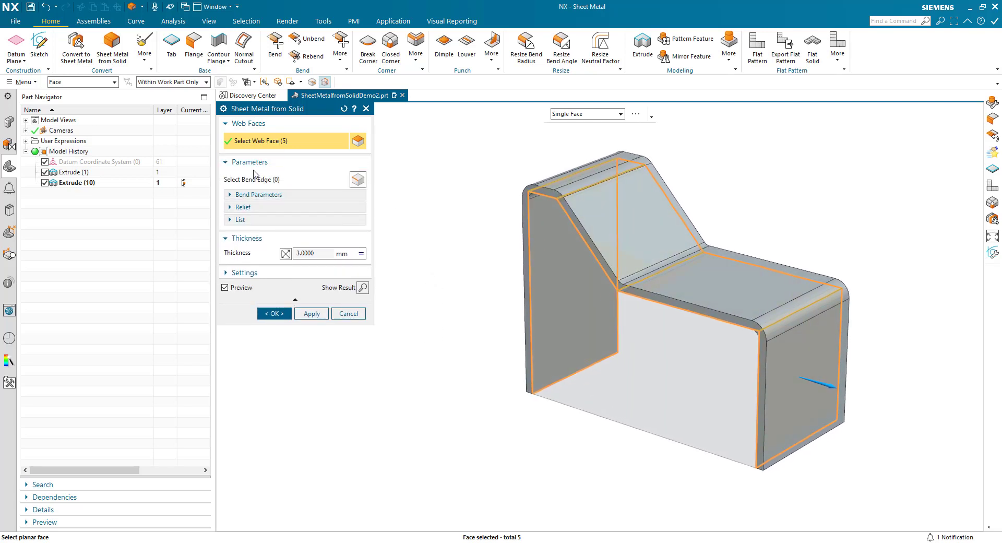
{"action": "left_click", "coordinate": [244, 221]}
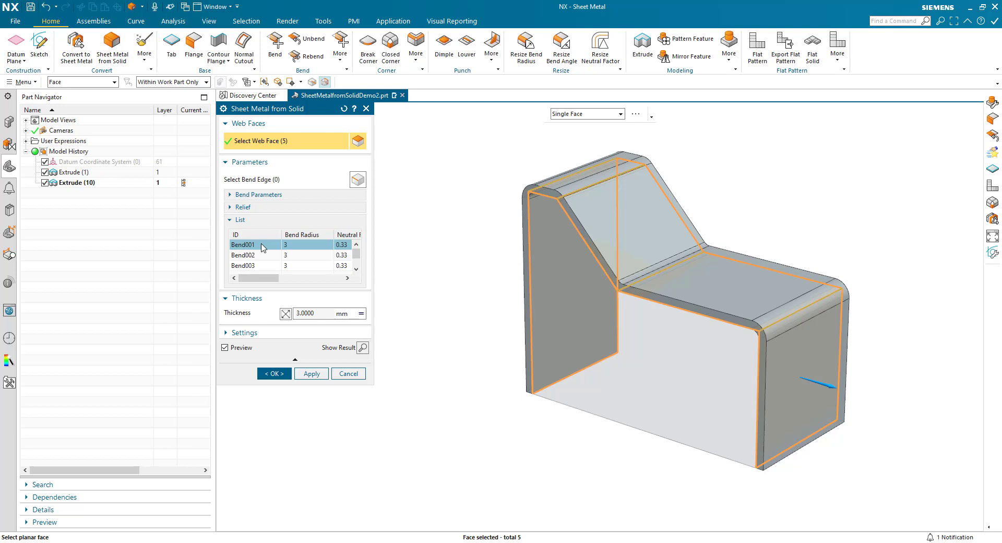
{"action": "mouse_move", "coordinate": [357, 254]}
{"action": "left_mouse_down"}
{"action": "mouse_move", "coordinate": [357, 264]}
{"action": "mouse_move", "coordinate": [355, 243]}
{"action": "left_mouse_up"}
{"action": "left_click", "coordinate": [280, 195]}
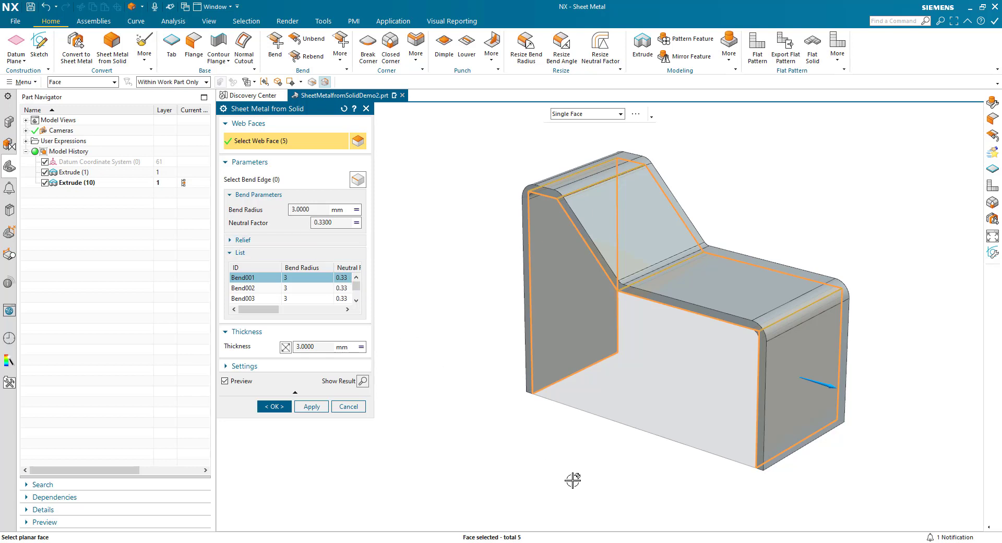
{"action": "left_click", "coordinate": [612, 403]}
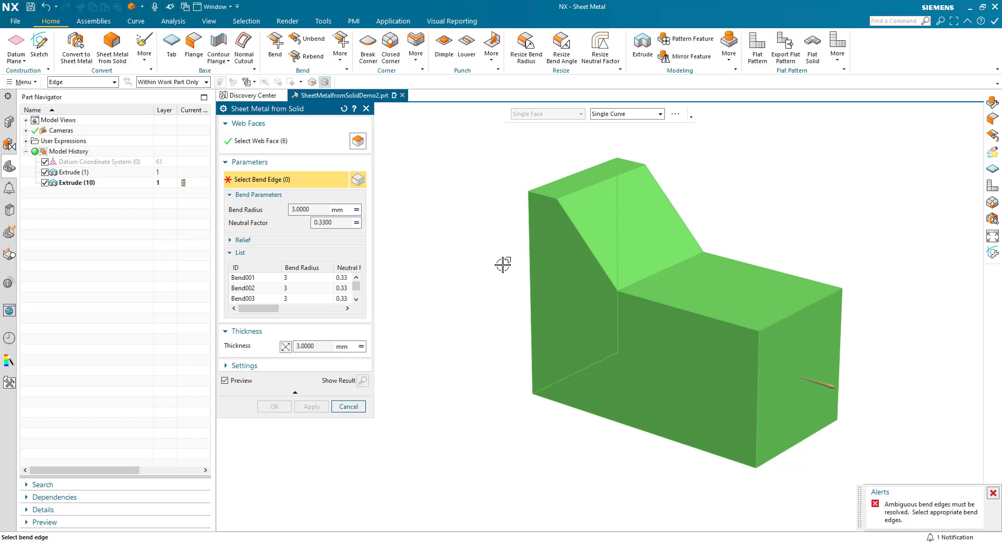
{"action": "left_click", "coordinate": [530, 263]}
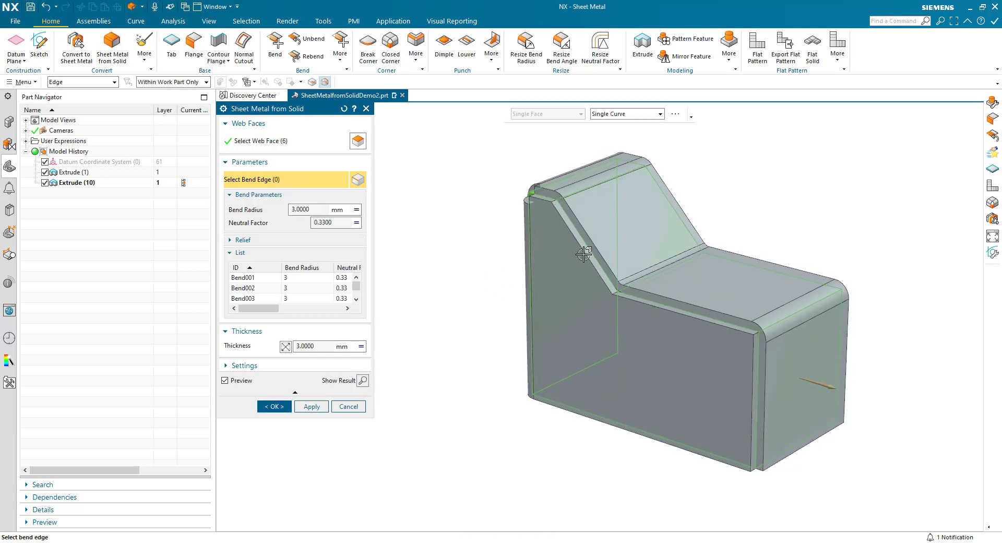
Step: Add the opposite side face as a web face, joined to the rear face by a bend along its vertical rear edge
{"action": "mouse_move", "coordinate": [510, 267]}
{"action": "middle_mouse_down"}
{"action": "mouse_move", "coordinate": [469, 331]}
{"action": "mouse_move", "coordinate": [481, 436]}
{"action": "middle_mouse_up"}
{"action": "middle_click_drag", "start_coordinate": [457, 362], "coordinate": [416, 313]}
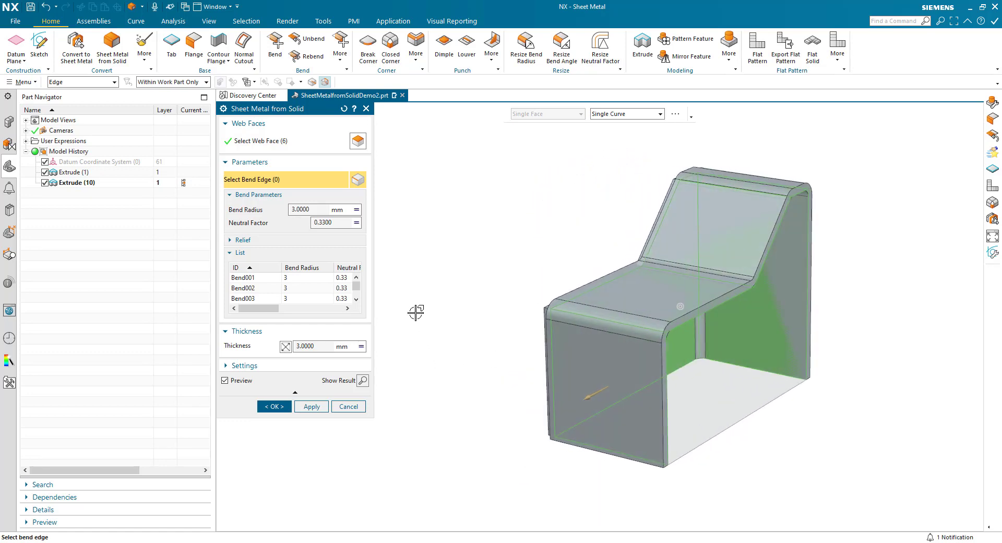
{"action": "left_click", "coordinate": [292, 141]}
{"action": "left_click", "coordinate": [697, 406]}
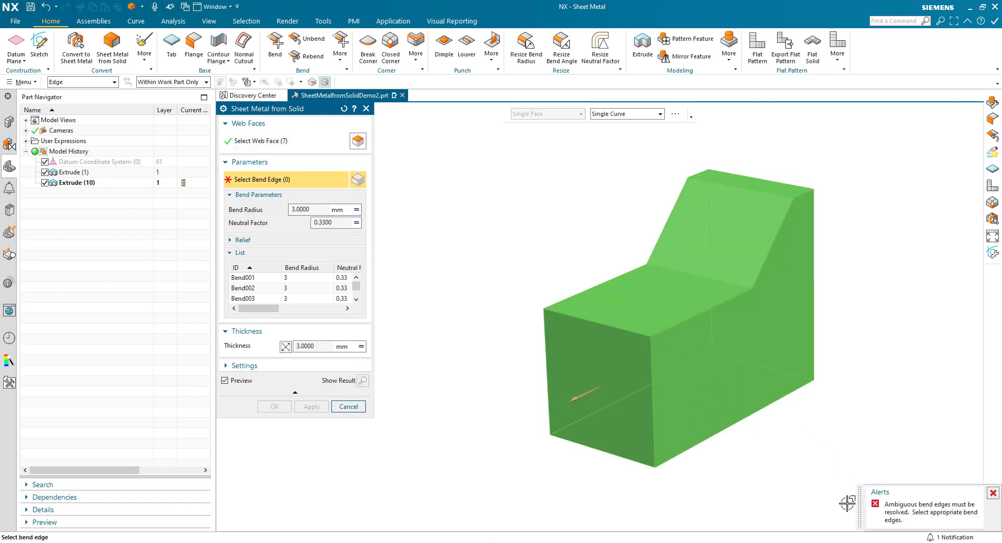
{"action": "left_click", "coordinate": [816, 302]}
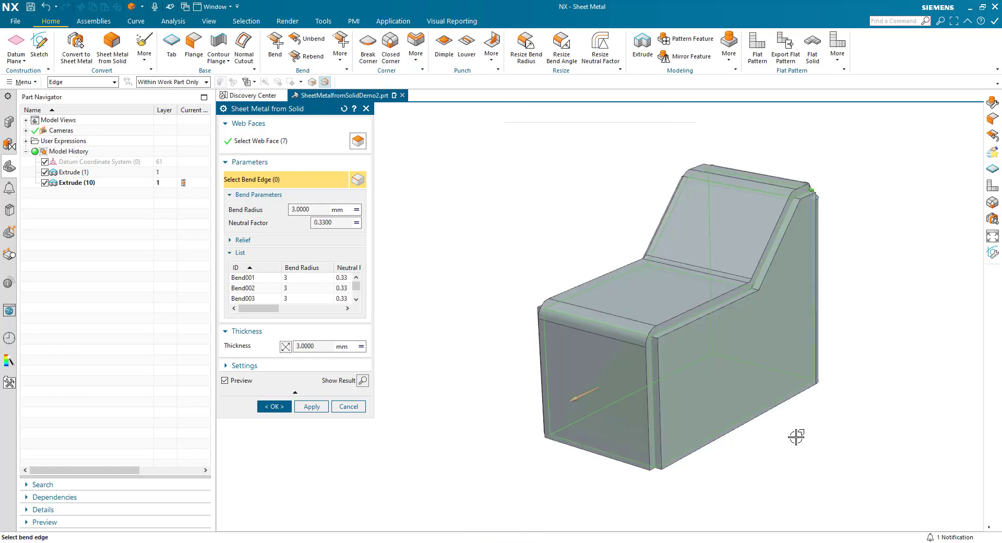
Step: Set Bend002 between the slope and lower top face to a 20 mm radius and create the sheet metal body with the original hidden
{"action": "middle_click_drag", "start_coordinate": [536, 390], "coordinate": [462, 355]}
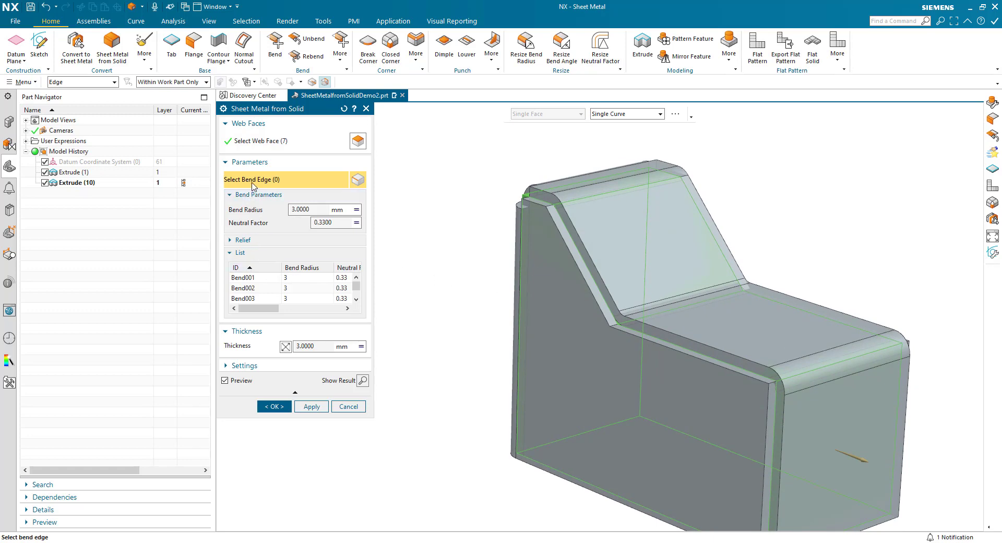
{"action": "left_click", "coordinate": [254, 279]}
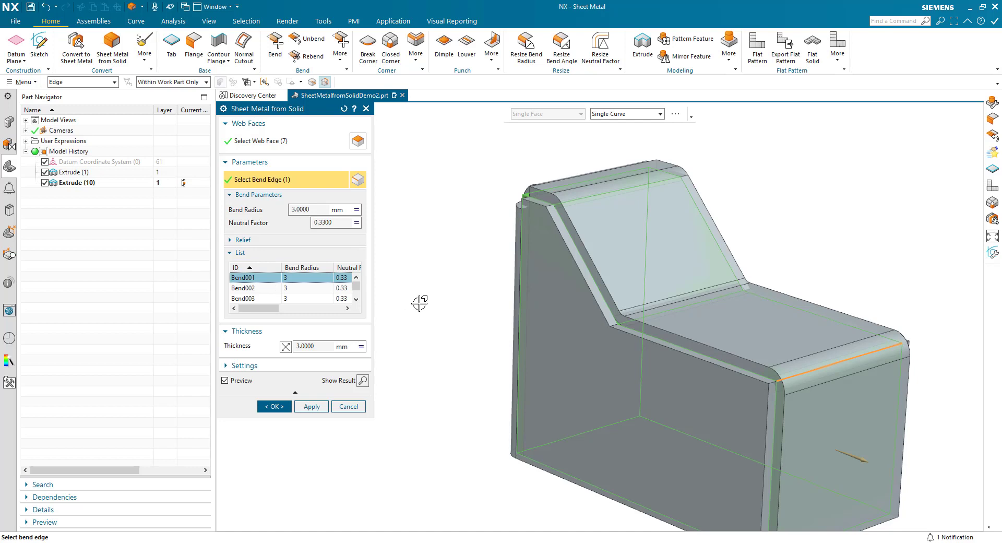
{"action": "left_click", "coordinate": [259, 290]}
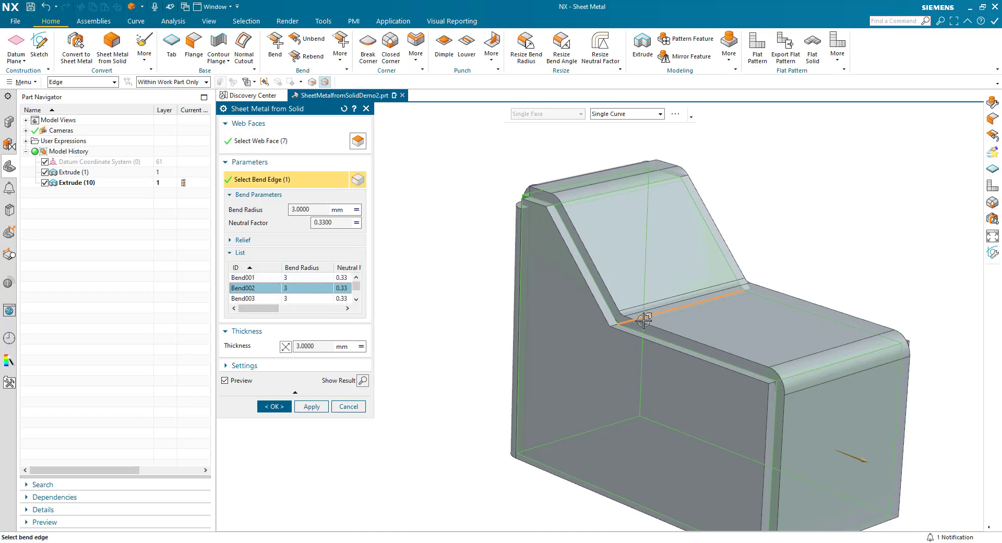
{"action": "left_click", "coordinate": [356, 209]}
{"action": "left_click", "coordinate": [370, 225]}
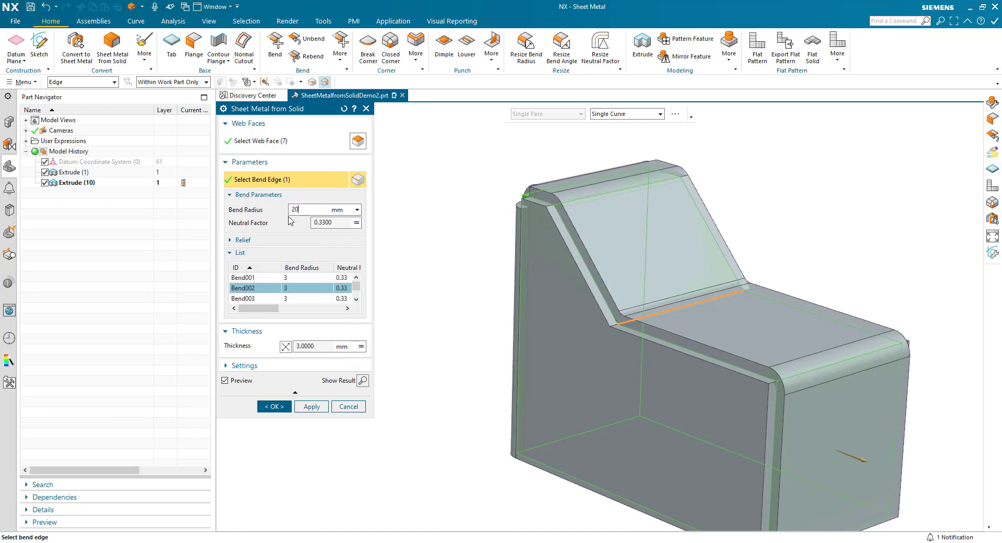
{"action": "key", "text": "Return"}
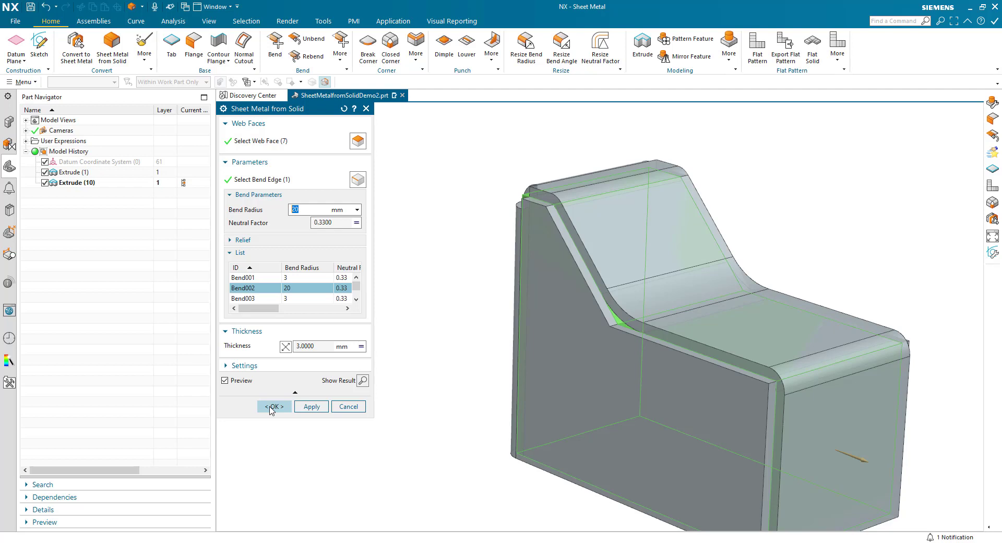
{"action": "left_click", "coordinate": [234, 365]}
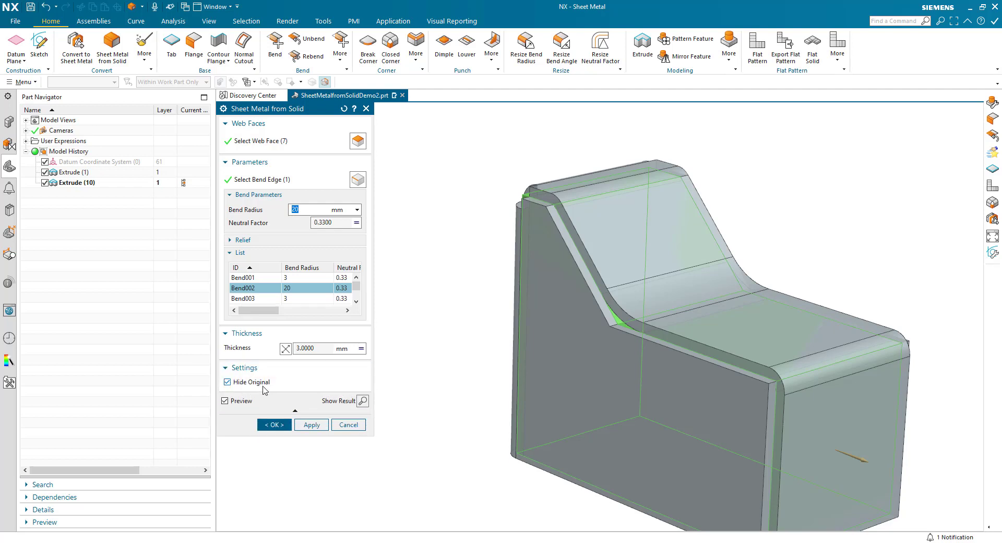
{"action": "left_click", "coordinate": [276, 426]}
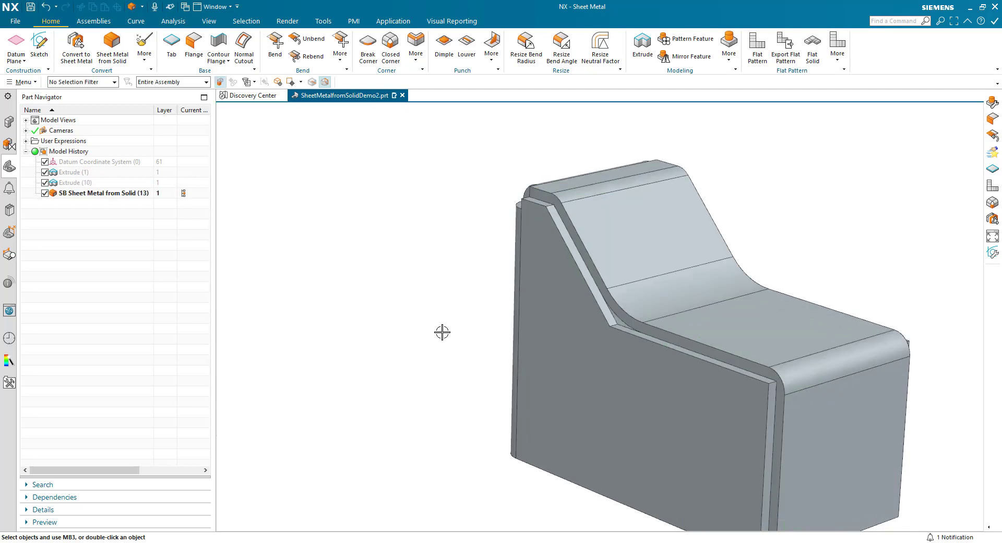
Step: Apply Closed Corner with Close and Relief and U Cutout treatment to the two upper rear corners
{"action": "mouse_move", "coordinate": [431, 327]}
{"action": "middle_mouse_down"}
{"action": "mouse_move", "coordinate": [405, 326]}
{"action": "mouse_move", "coordinate": [409, 337]}
{"action": "mouse_move", "coordinate": [448, 329]}
{"action": "middle_mouse_up"}
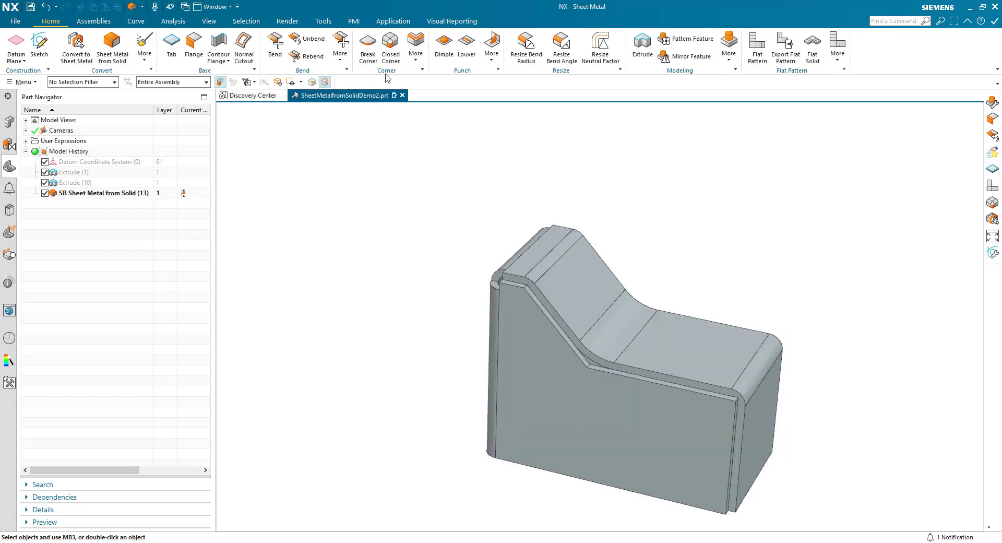
{"action": "left_click", "coordinate": [395, 50]}
{"action": "middle_click_drag", "start_coordinate": [413, 277], "coordinate": [517, 351]}
{"action": "left_click", "coordinate": [649, 318]}
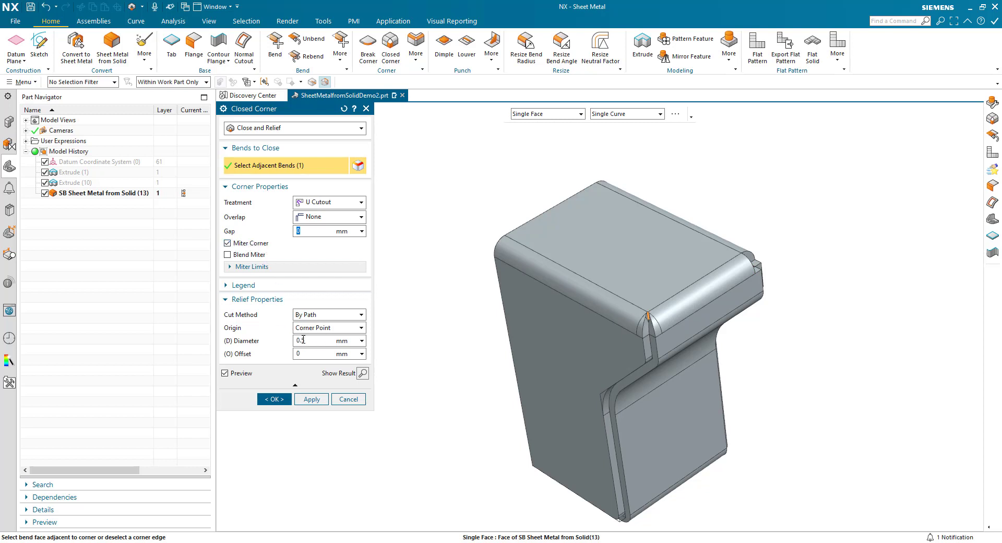
{"action": "middle_click_drag", "start_coordinate": [457, 348], "coordinate": [606, 366]}
{"action": "mouse_move", "coordinate": [505, 354]}
{"action": "middle_mouse_down"}
{"action": "mouse_move", "coordinate": [468, 340]}
{"action": "mouse_move", "coordinate": [498, 346]}
{"action": "middle_mouse_up"}
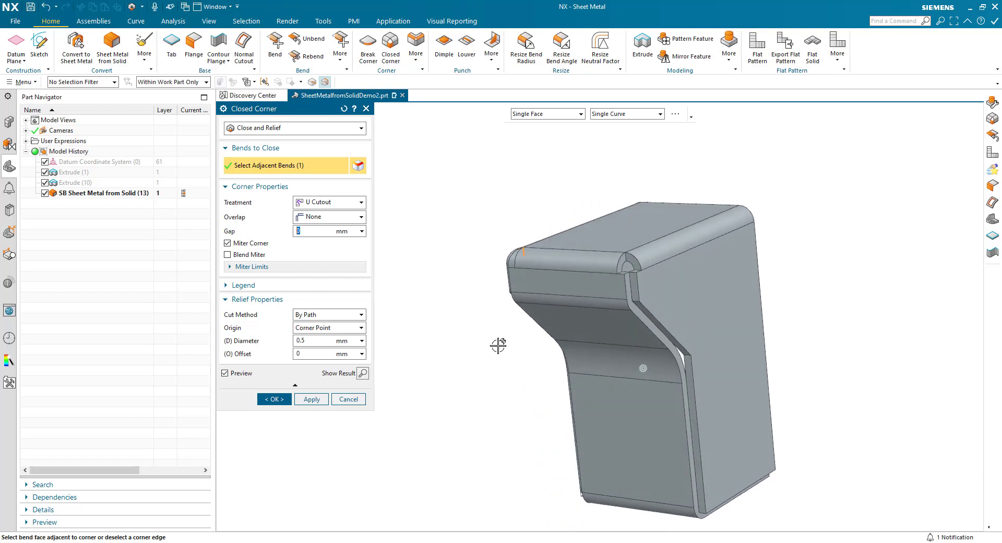
{"action": "left_click", "coordinate": [581, 272]}
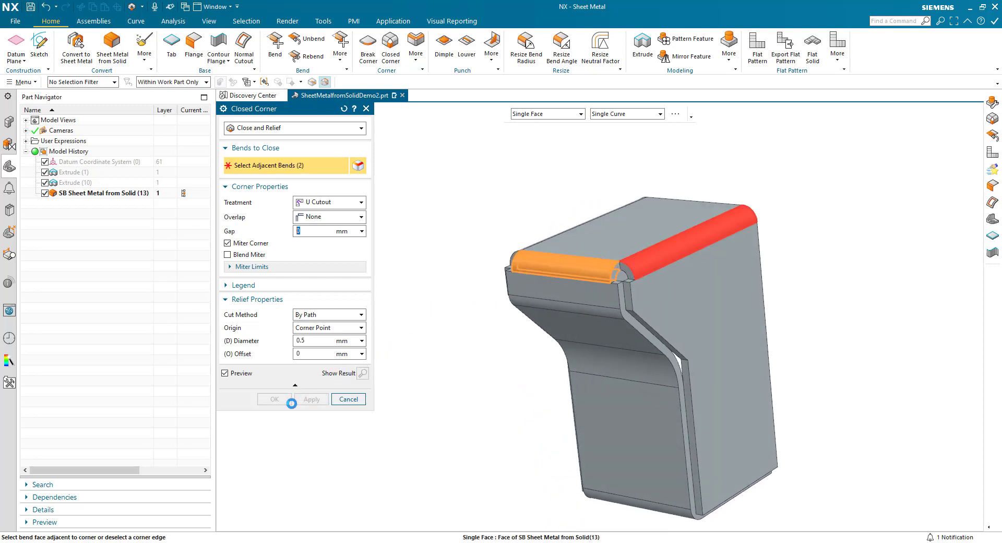
{"action": "left_click", "coordinate": [282, 400]}
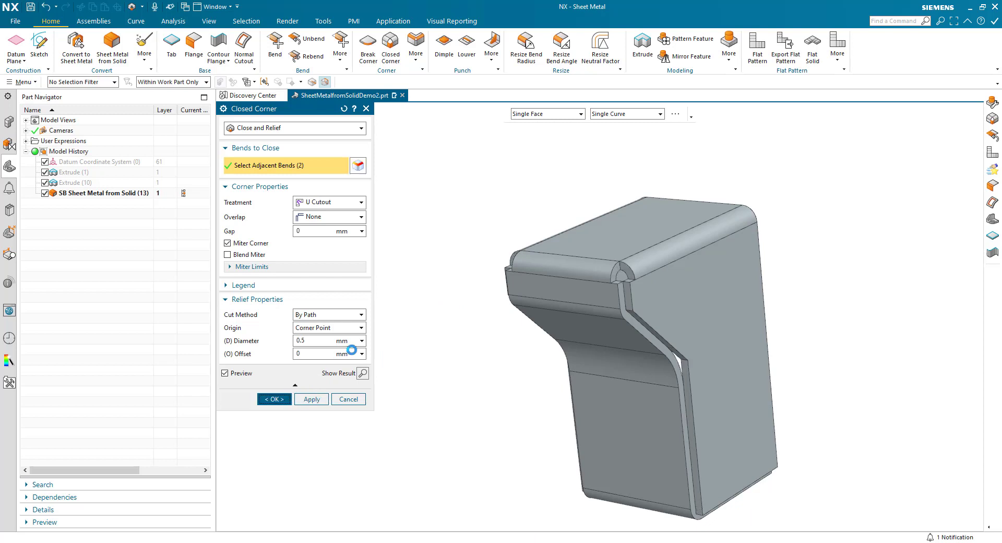
Step: Edit the base block's extrusion and extend its end distance to 138 mm
{"action": "key", "text": "Home"}
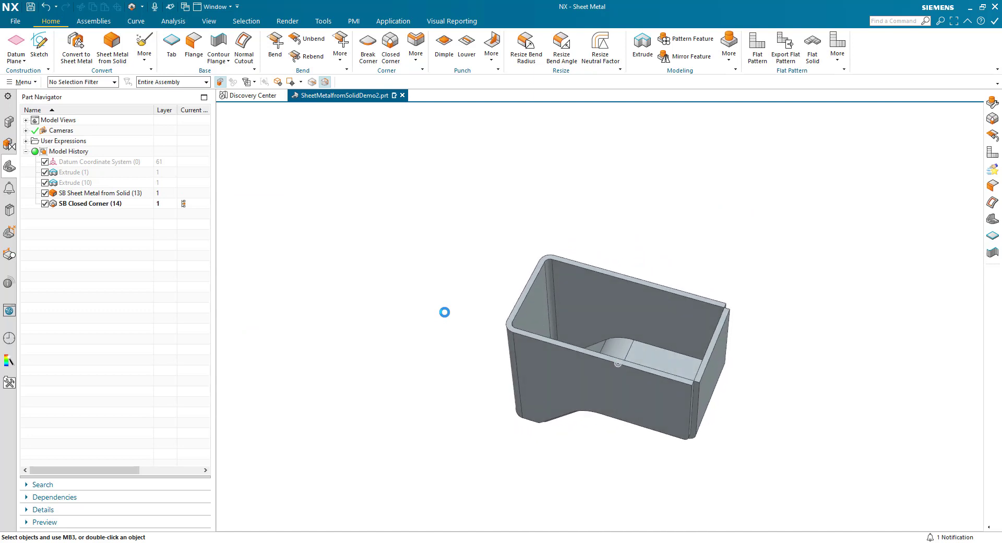
{"action": "middle_click_drag", "start_coordinate": [439, 312], "coordinate": [405, 296]}
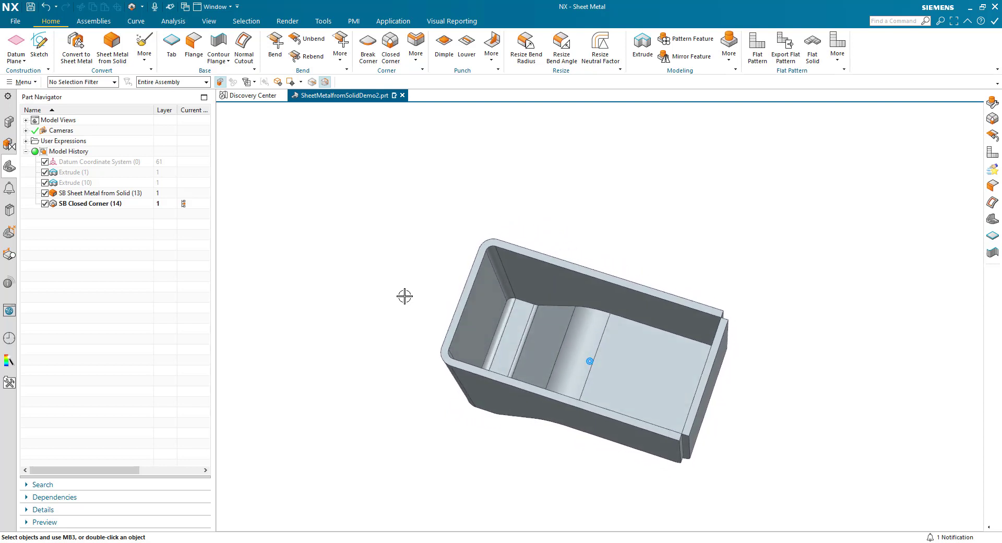
{"action": "mouse_move", "coordinate": [456, 317]}
{"action": "middle_mouse_down"}
{"action": "mouse_move", "coordinate": [365, 335]}
{"action": "mouse_move", "coordinate": [331, 331]}
{"action": "mouse_move", "coordinate": [247, 284]}
{"action": "middle_mouse_up"}
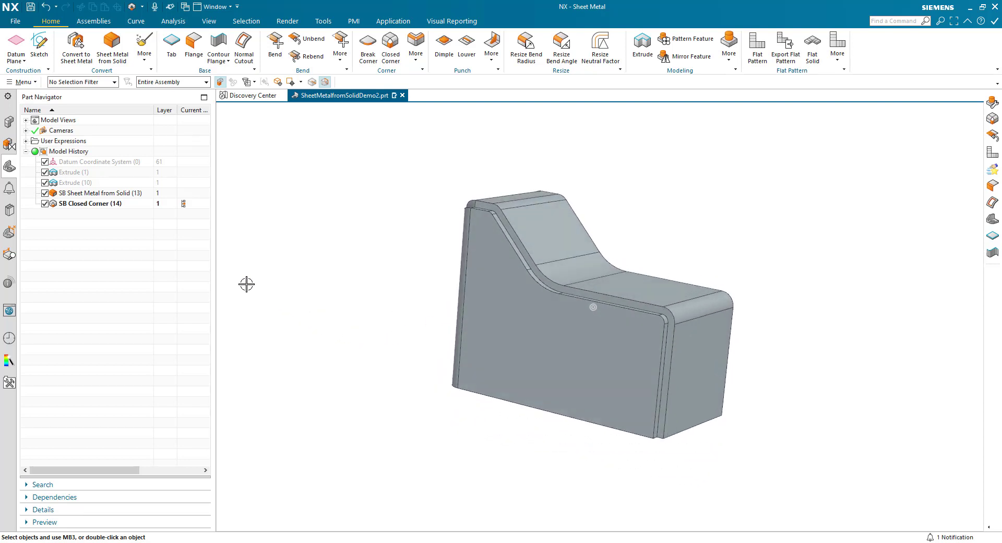
{"action": "double_click", "coordinate": [71, 172]}
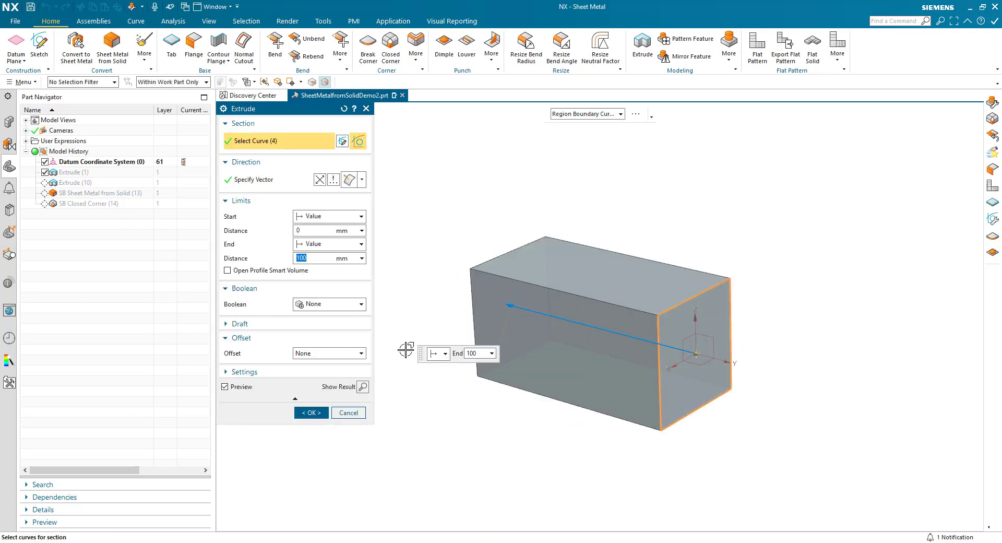
{"action": "left_click_drag", "start_coordinate": [503, 307], "coordinate": [444, 292]}
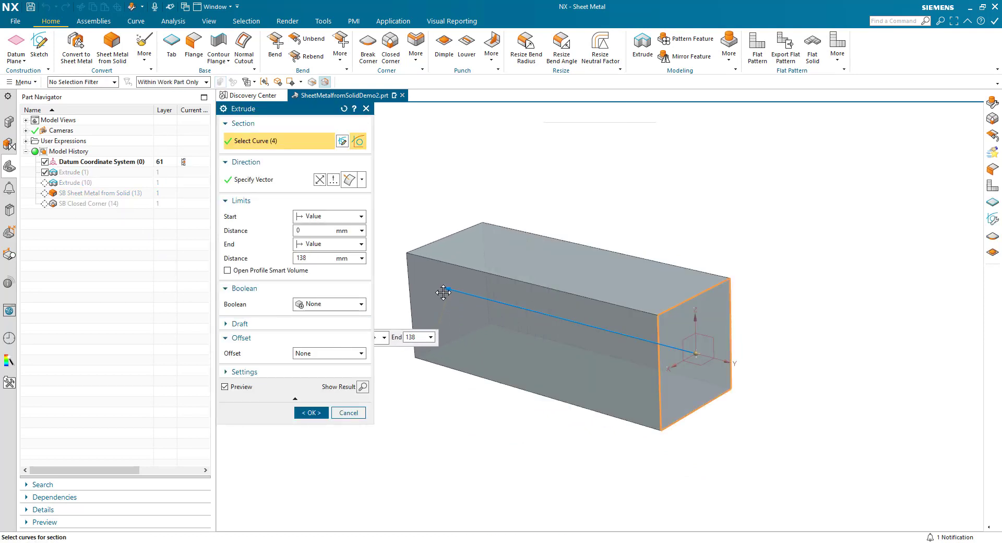
Step: Set the vertical dimension of the base block's section sketch to 30 mm and update the extrusion
{"action": "left_click", "coordinate": [341, 142]}
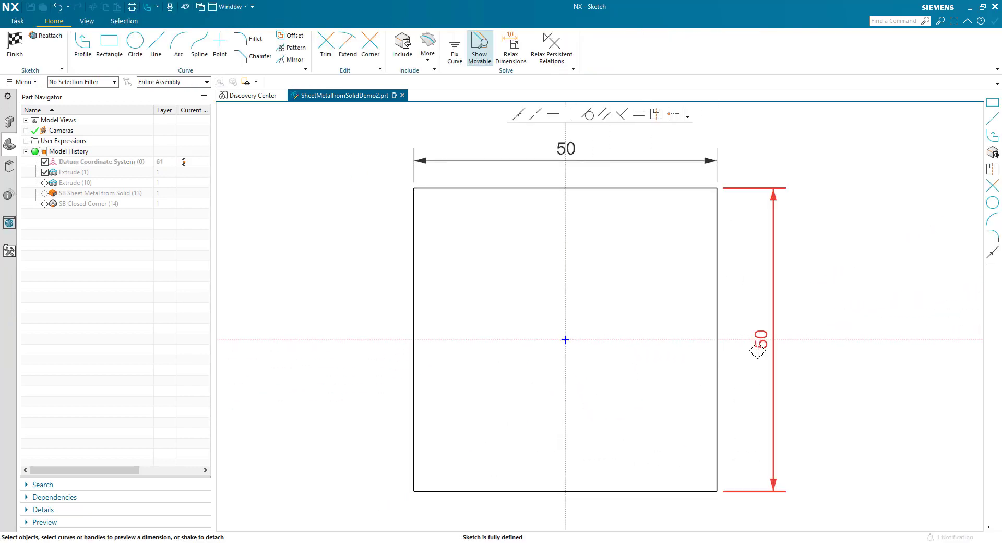
{"action": "double_click", "coordinate": [764, 349]}
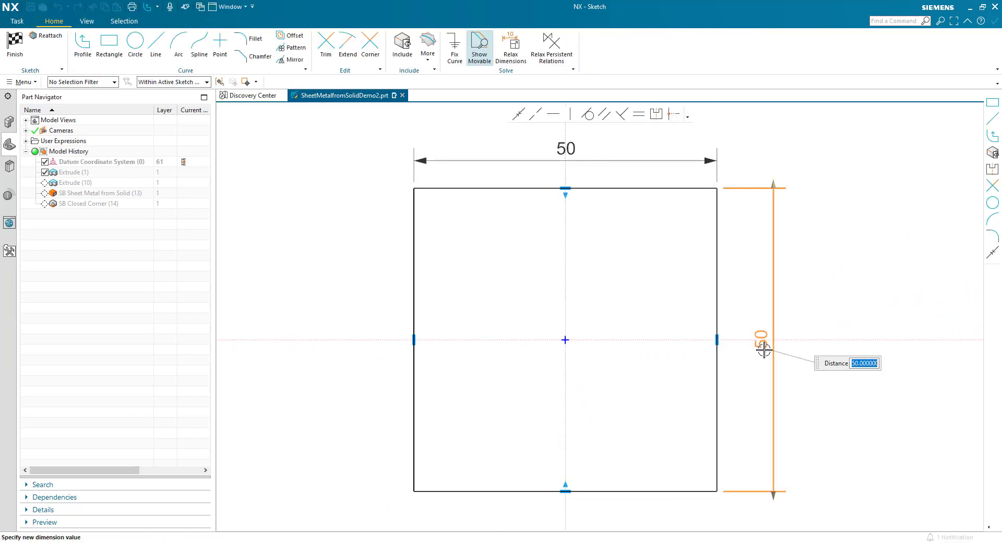
{"action": "type", "text": "30"}
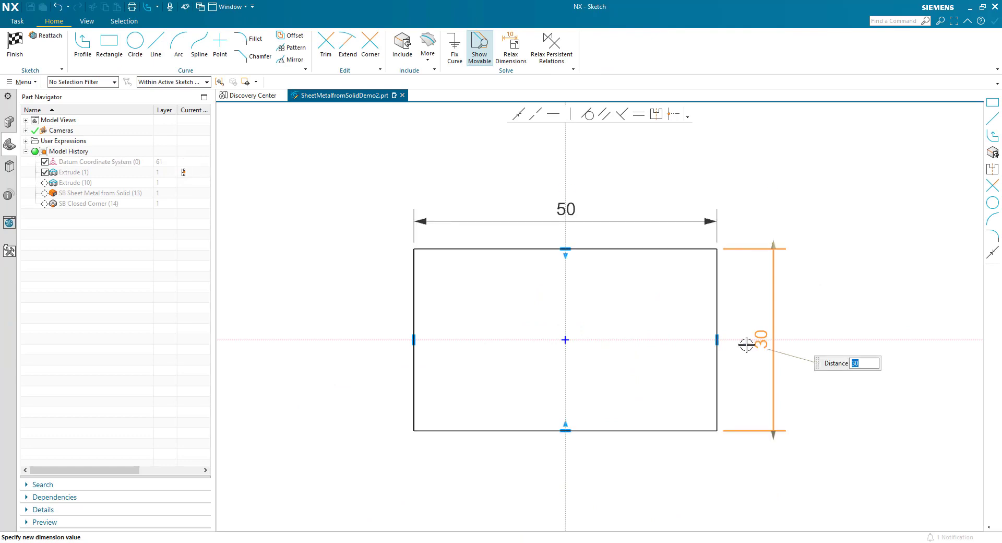
{"action": "left_click", "coordinate": [16, 47]}
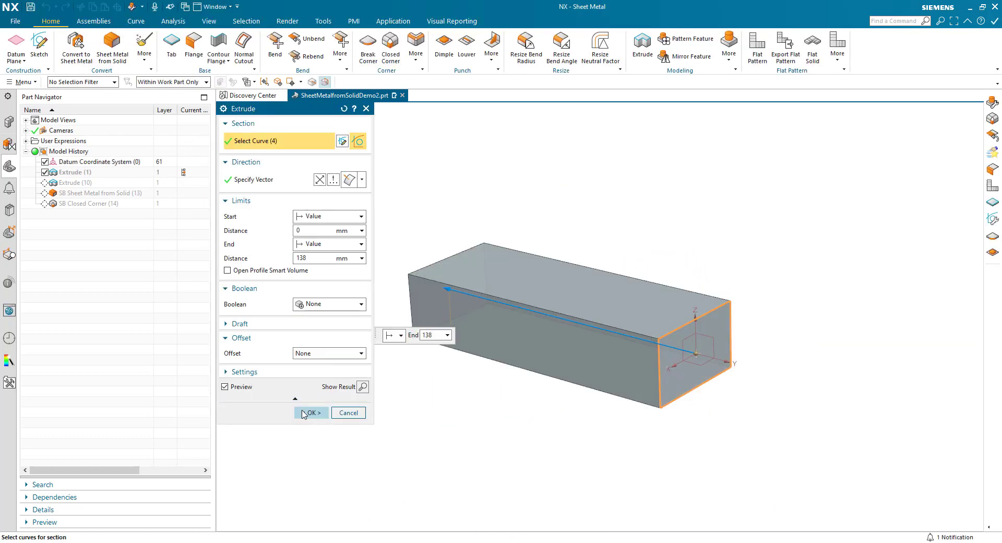
{"action": "left_click", "coordinate": [312, 411]}
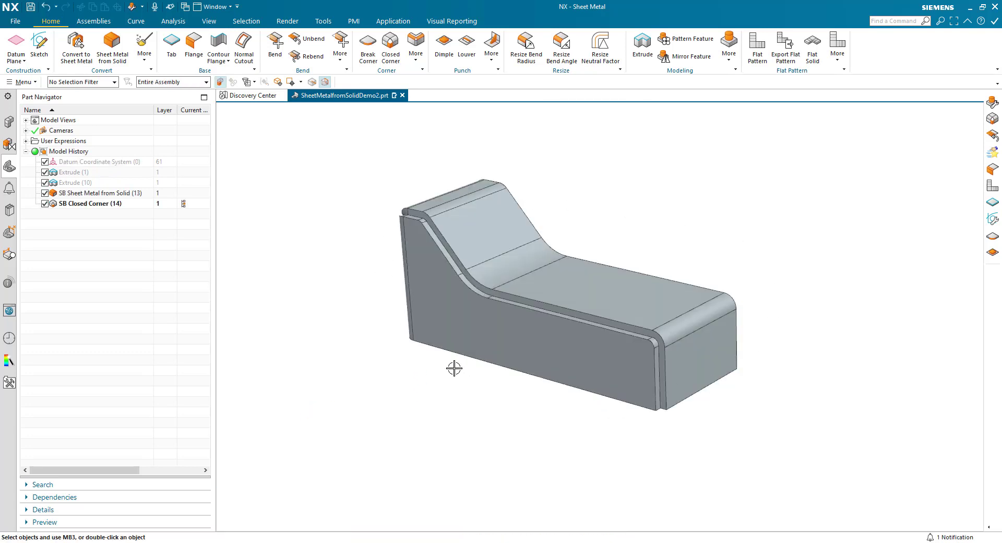
Step: Edit the raised block's section sketch, shifting its sloped line away from the vertical rear edge, and update the extrusion
{"action": "double_click", "coordinate": [88, 183]}
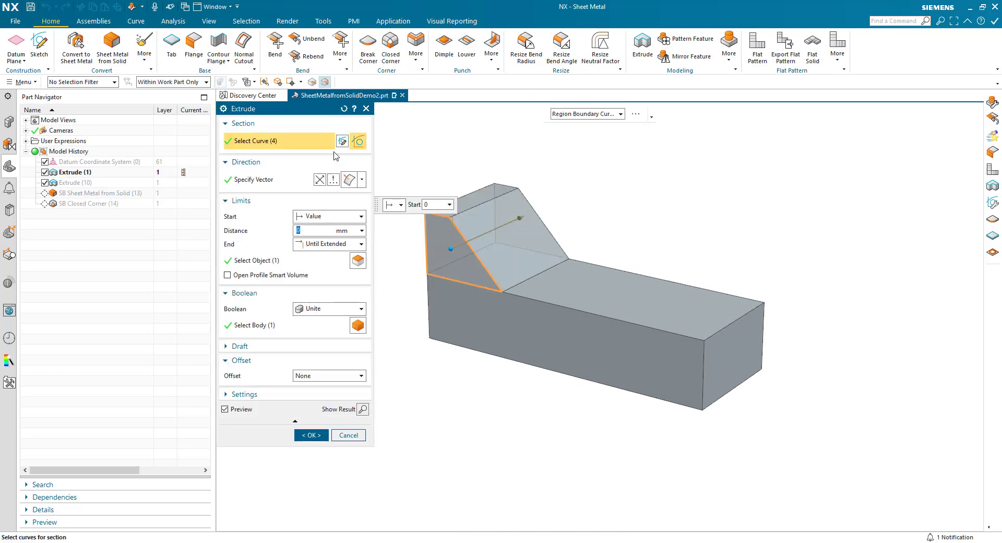
{"action": "left_click", "coordinate": [343, 140]}
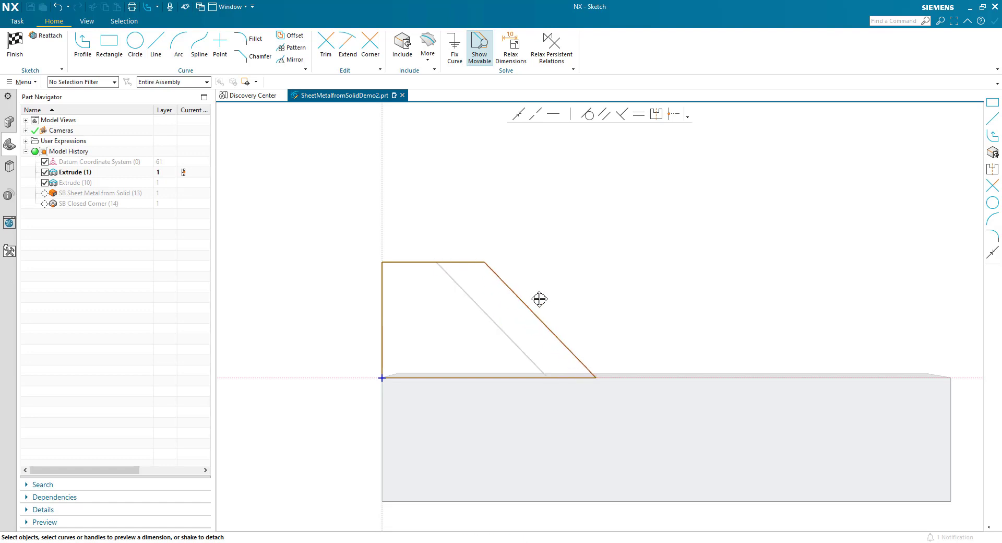
{"action": "left_click", "coordinate": [14, 41]}
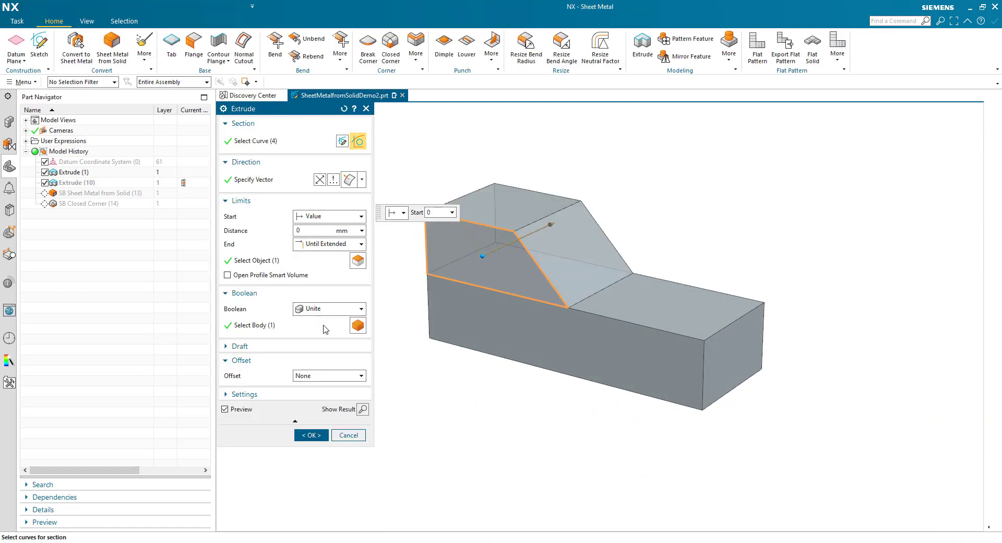
{"action": "left_click", "coordinate": [303, 436]}
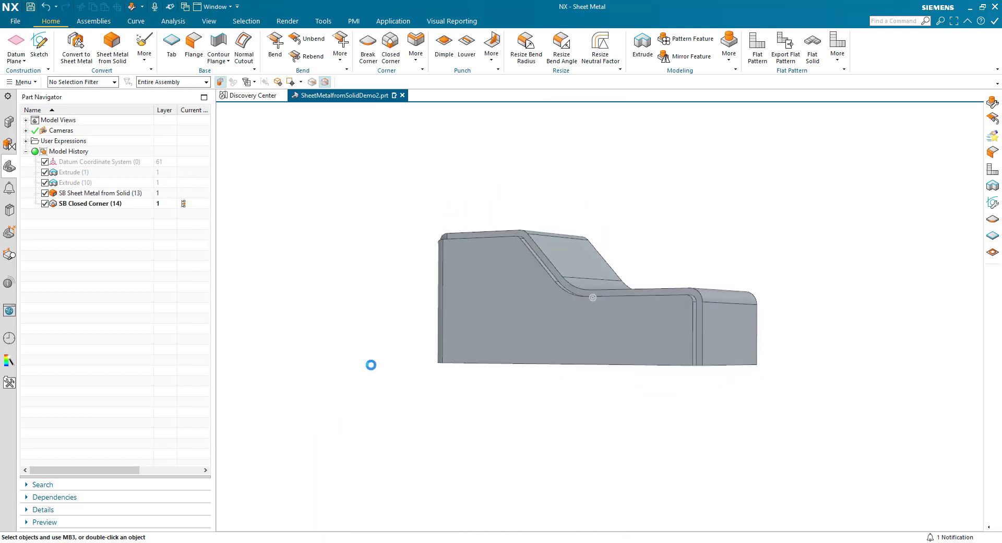
Step: Unbend all bends of the enclosure, using the inner face of the higher top panel as the stationary face
{"action": "middle_click_drag", "start_coordinate": [594, 317], "coordinate": [565, 333]}
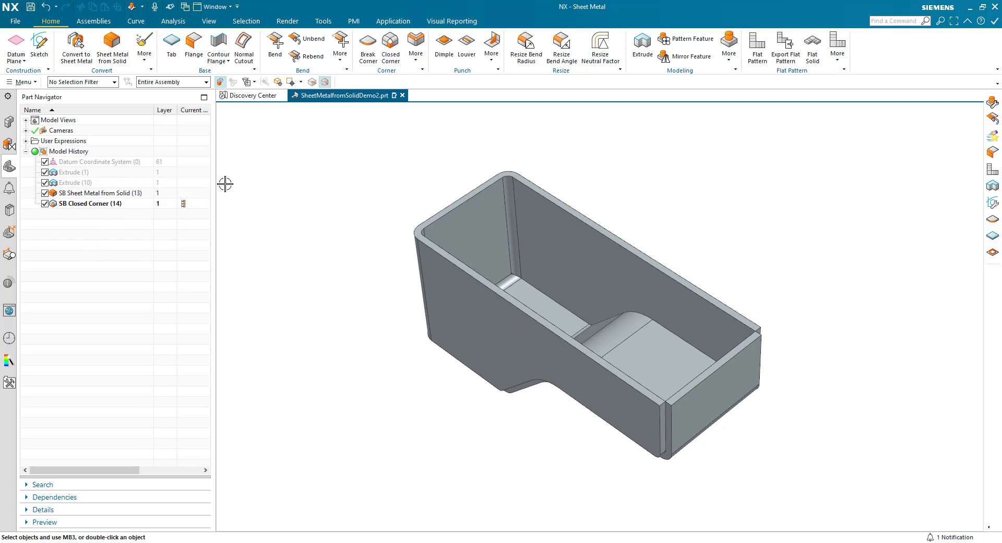
{"action": "left_click", "coordinate": [308, 38]}
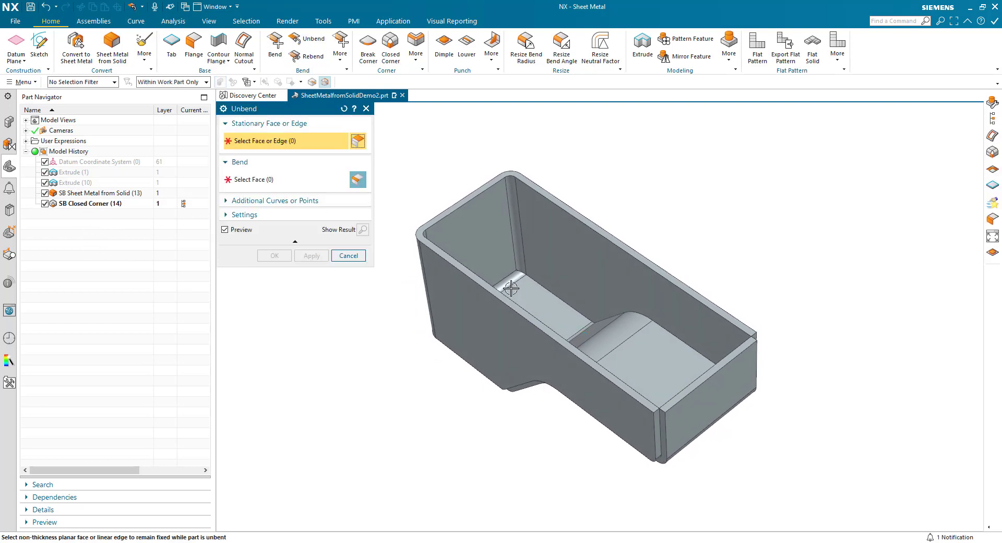
{"action": "left_click", "coordinate": [521, 296]}
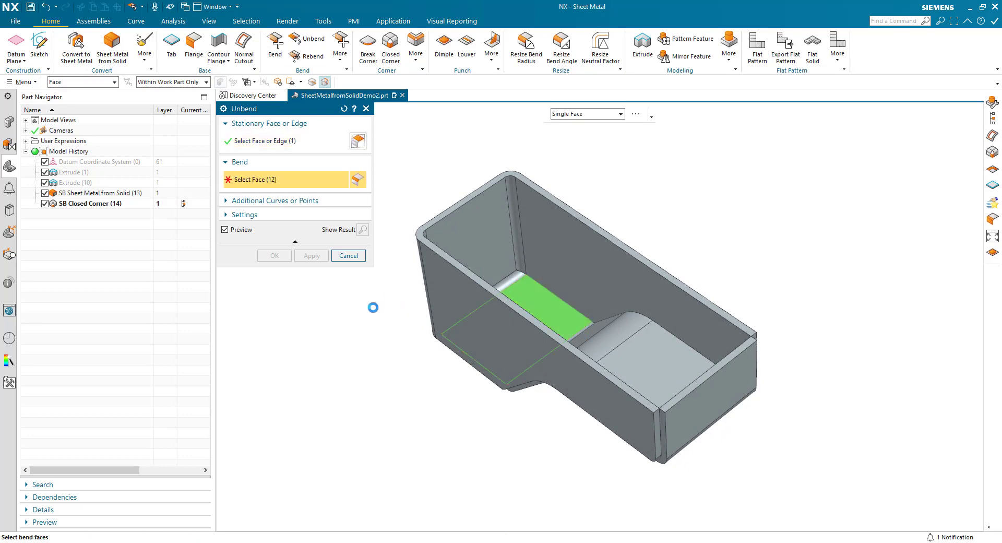
{"action": "middle_click_drag", "start_coordinate": [392, 339], "coordinate": [270, 270]}
{"action": "left_click", "coordinate": [271, 258]}
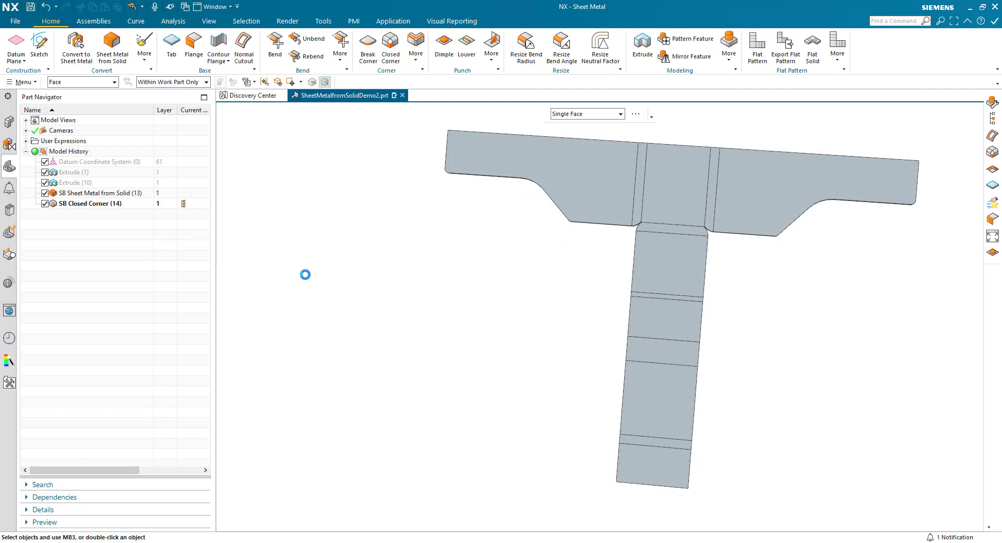
Step: Suppress the Unbend feature in the model history to return the flattened part to its folded form
{"action": "key", "text": "Home"}
{"action": "key", "text": "Home"}
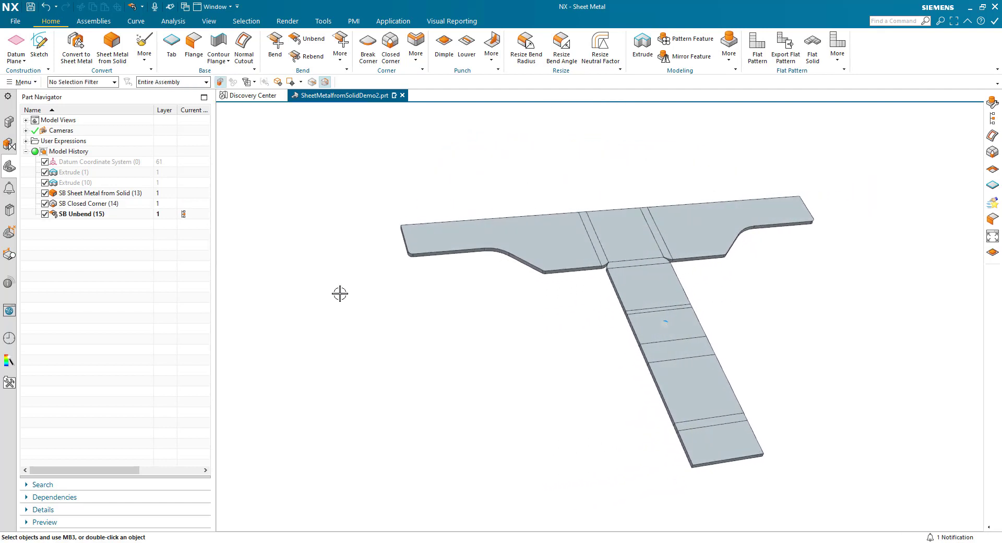
{"action": "left_click", "coordinate": [45, 214]}
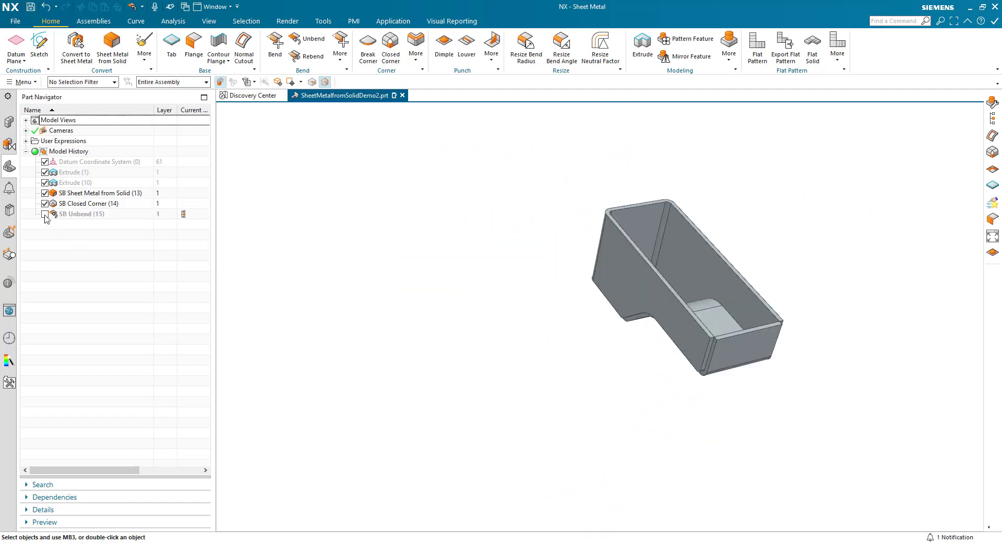